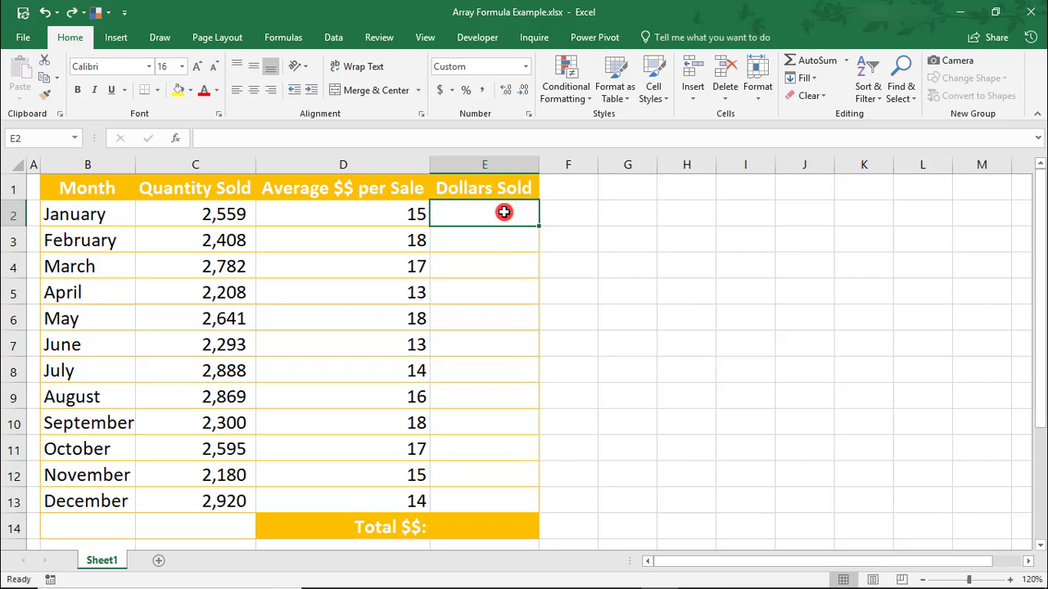
Fill E2:E13 with the array formula {=C2:C13*D2:D13}, giving values from 38,385 to 40,880.
drag(504, 212, 504, 500)
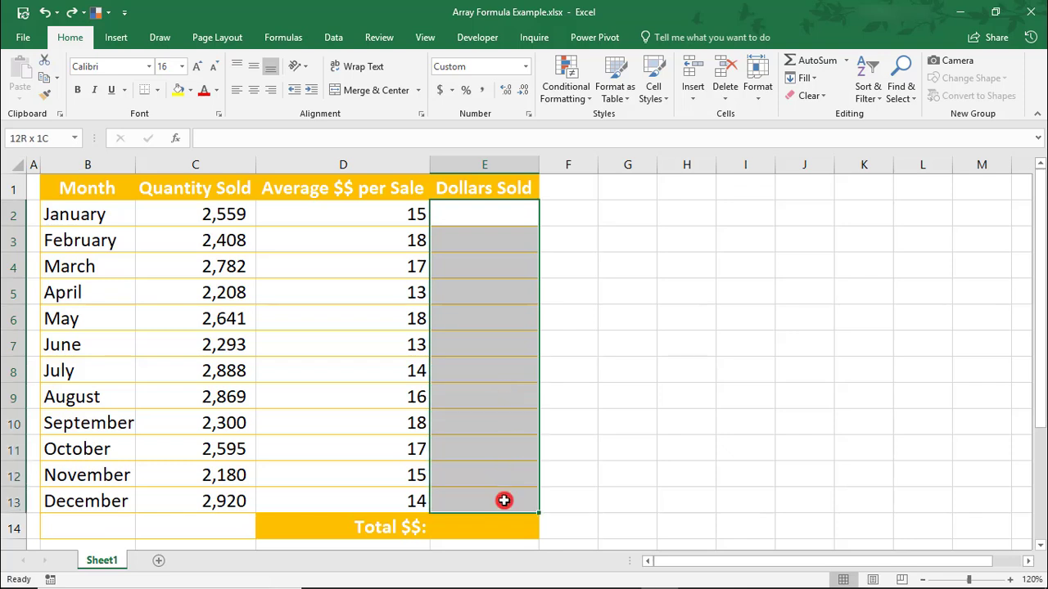
text(=)
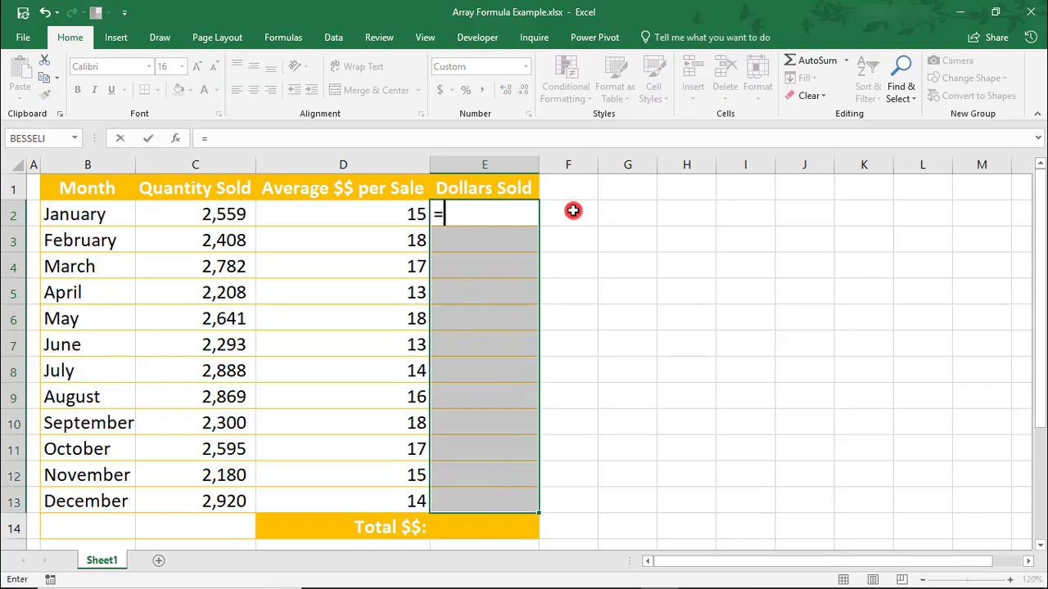
click(210, 212)
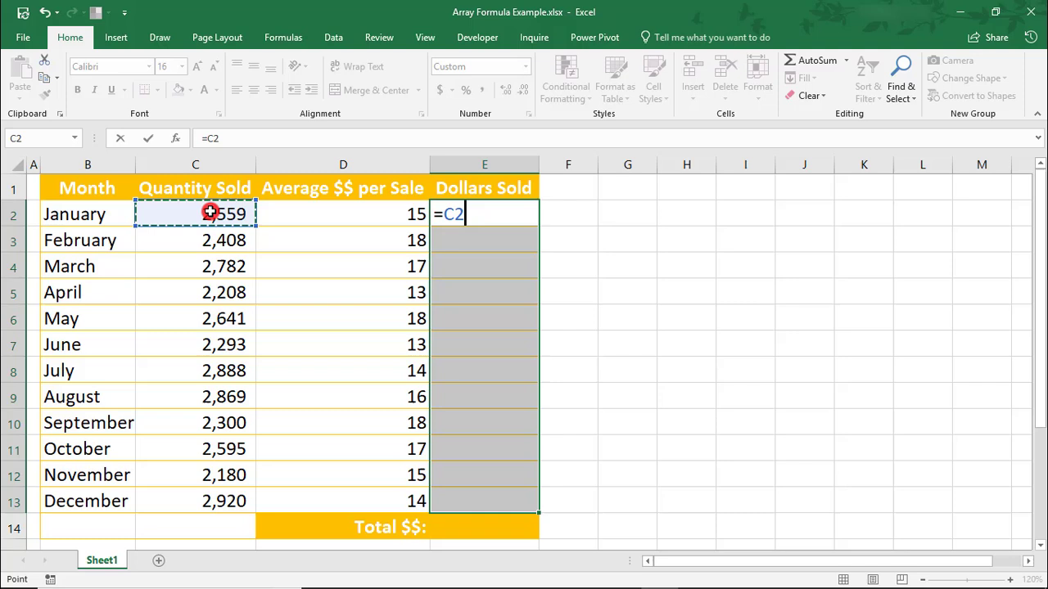
drag(211, 212, 188, 493)
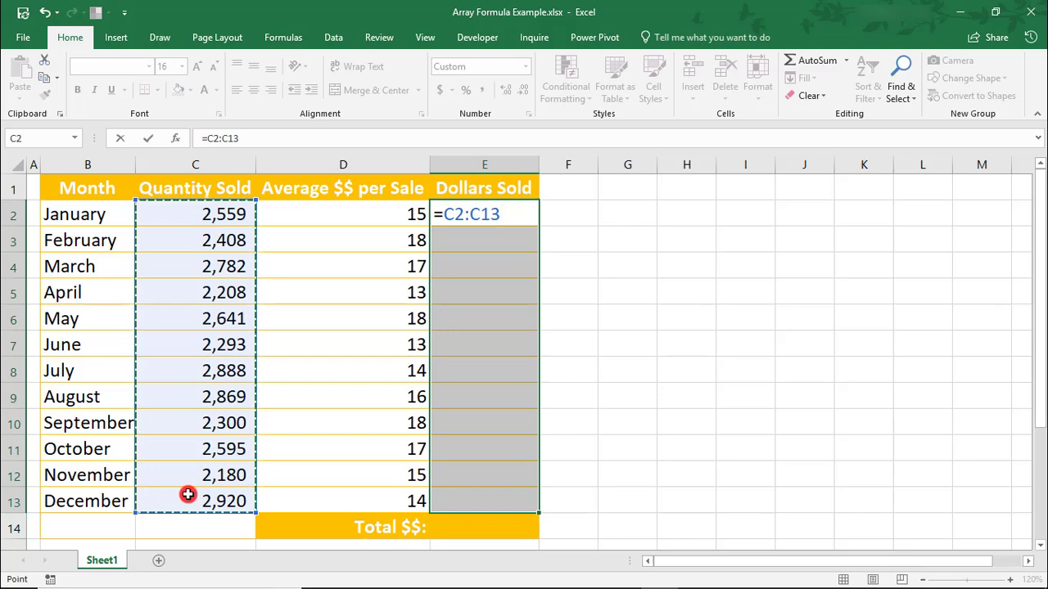
text(*)
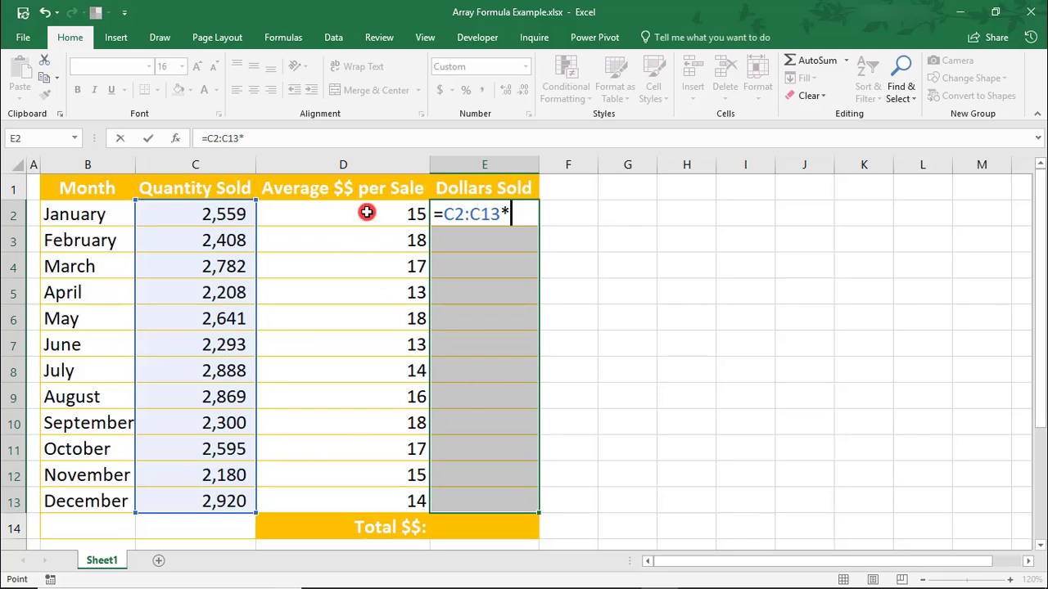
drag(367, 212, 367, 495)
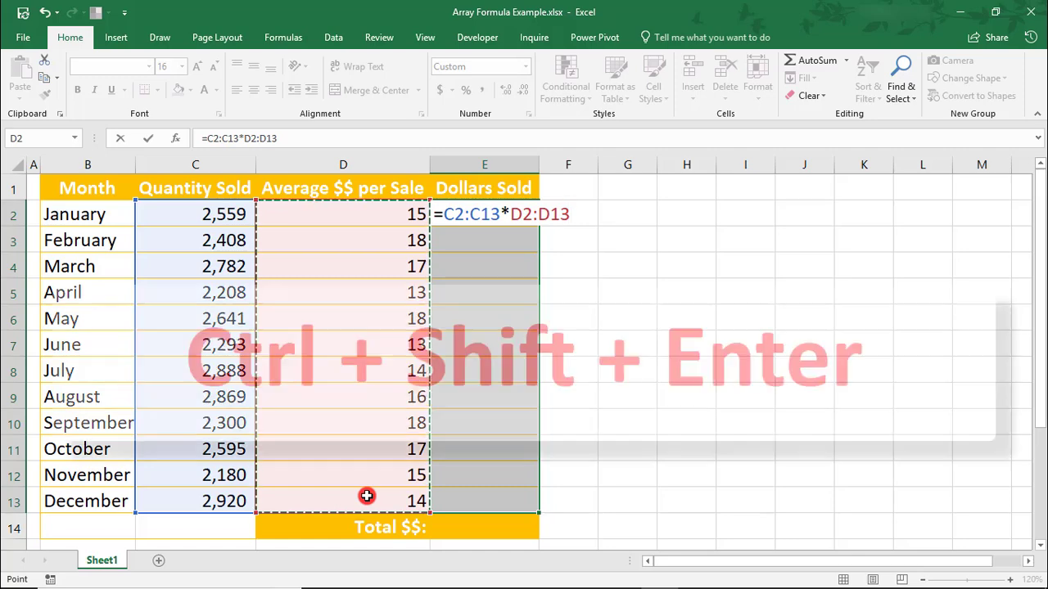
key(ctrl+shift+Return)
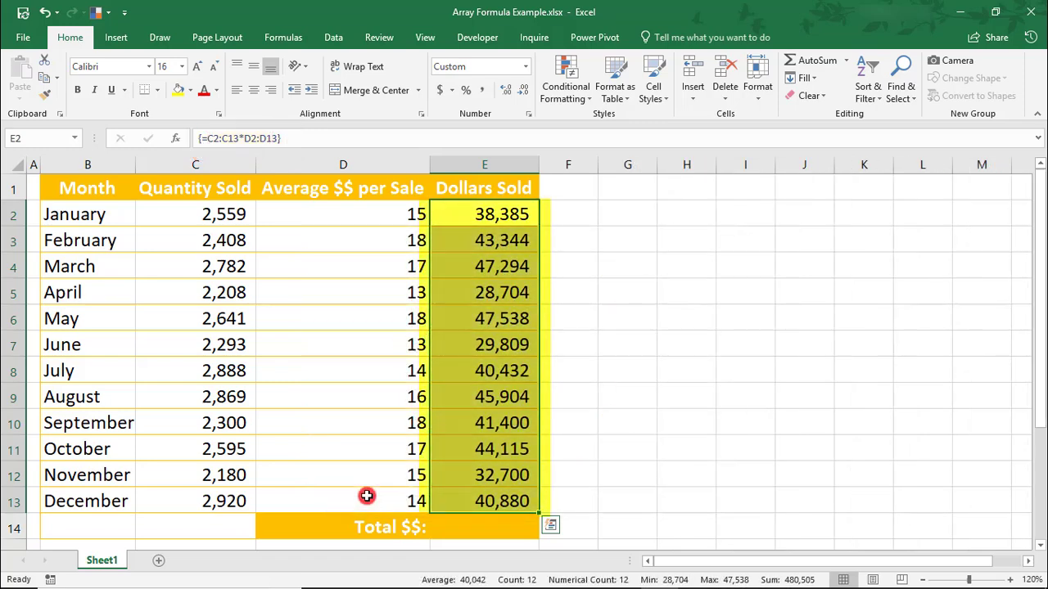
key(Right)
key(Right)
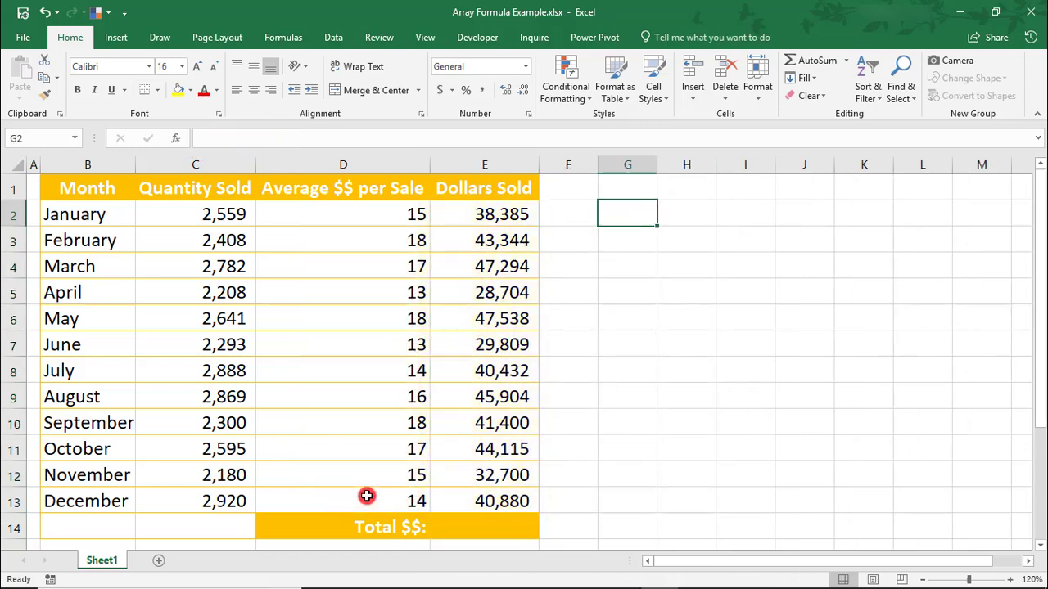
text(=)
key(Left)
key(Left)
key(Left)
key(Left)
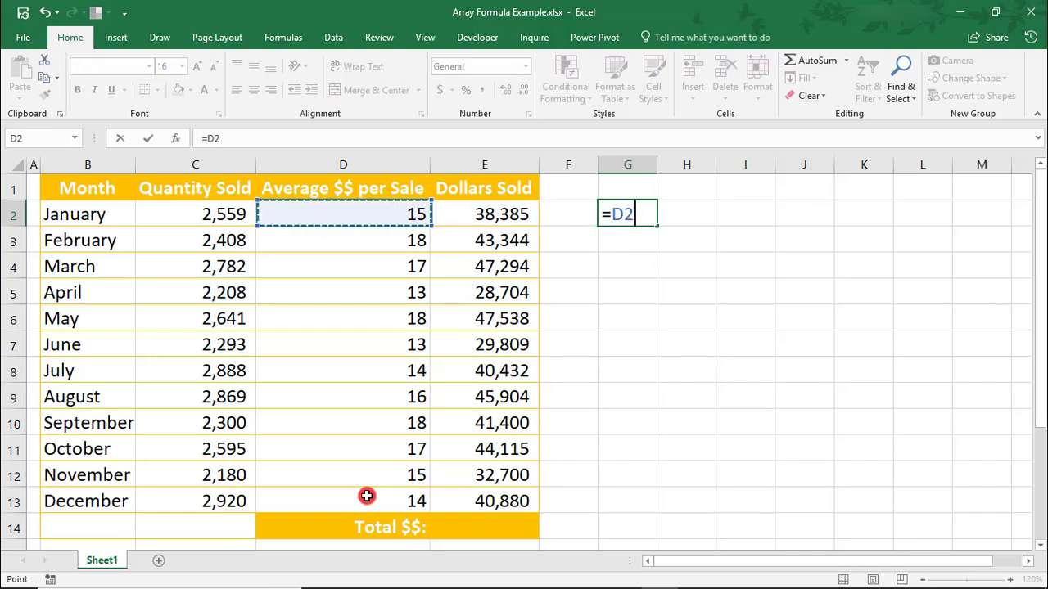
text(*)
key(Left)
key(Left)
key(Left)
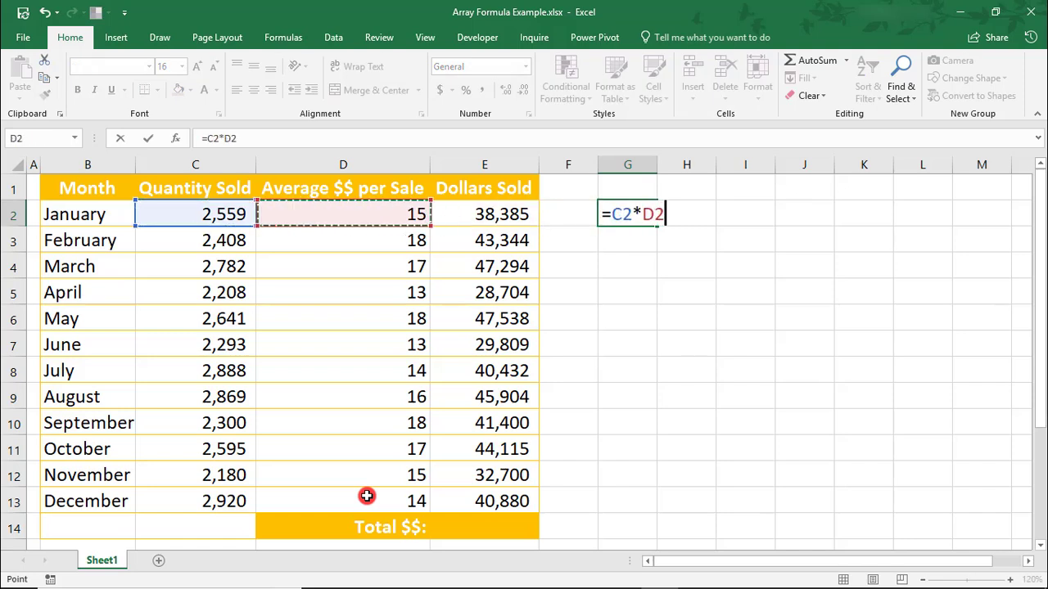
key(Return)
key(Up)
key(ctrl+c)
key(shift+Down)
key(shift+Down)
key(shift+Down)
key(shift+Down)
key(shift+Down)
key(shift+Down)
key(shift+Down)
key(shift+Down)
key(shift+Down)
key(shift+Down)
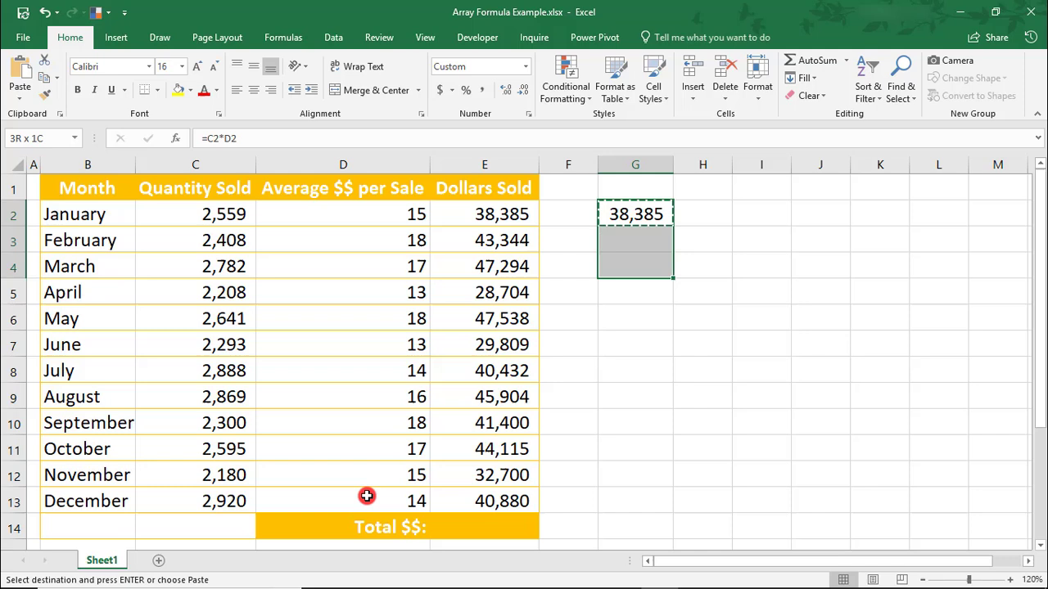
key(shift+Down)
key(Return)
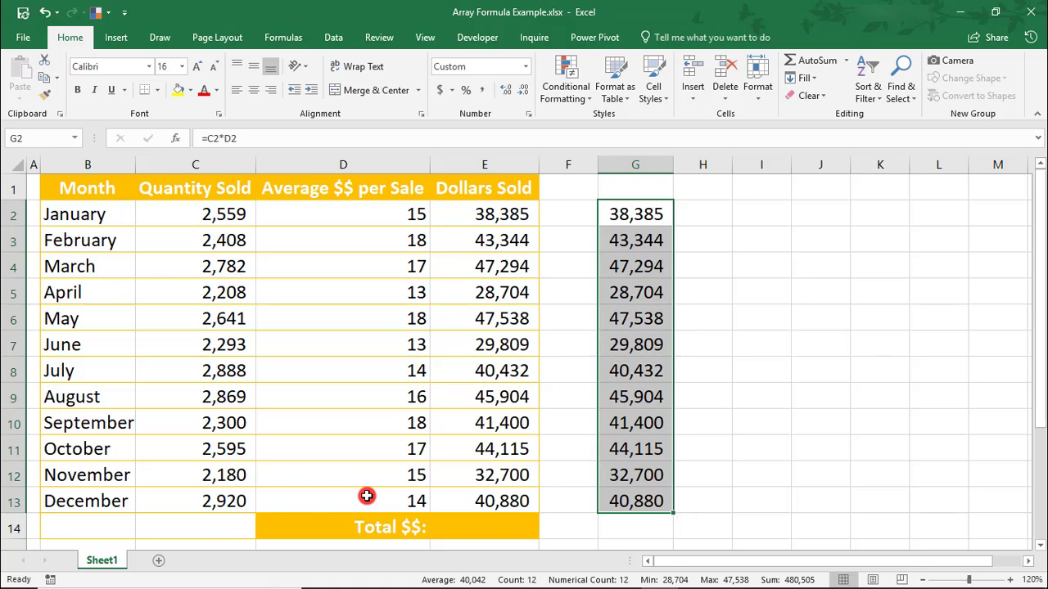
key(Delete)
key(Left)
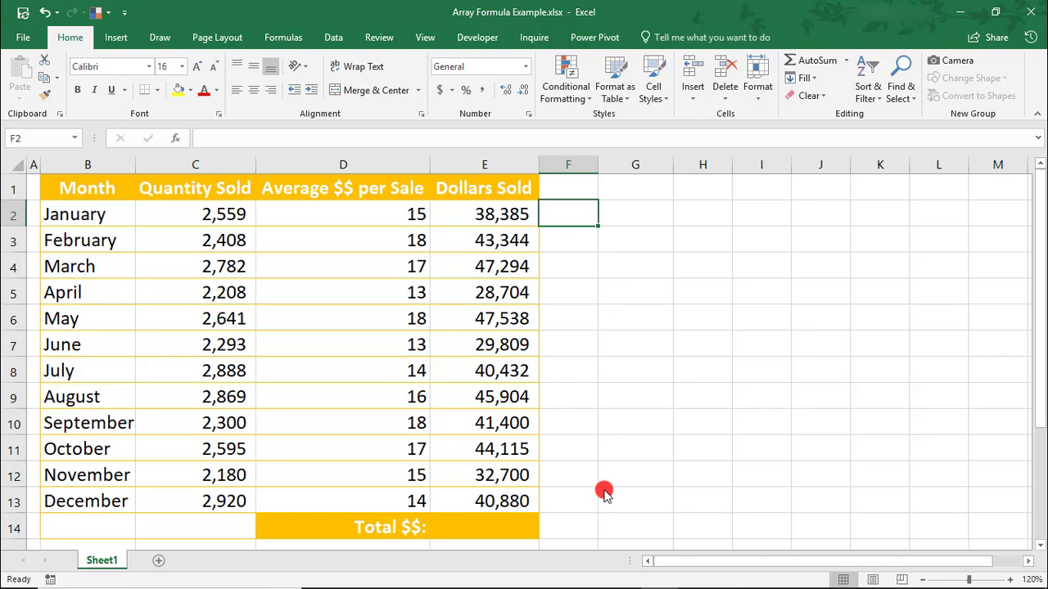
Enter the array formula {=SUM(C2:C13*D2:D13)} in E14 to total 480505.
click(496, 524)
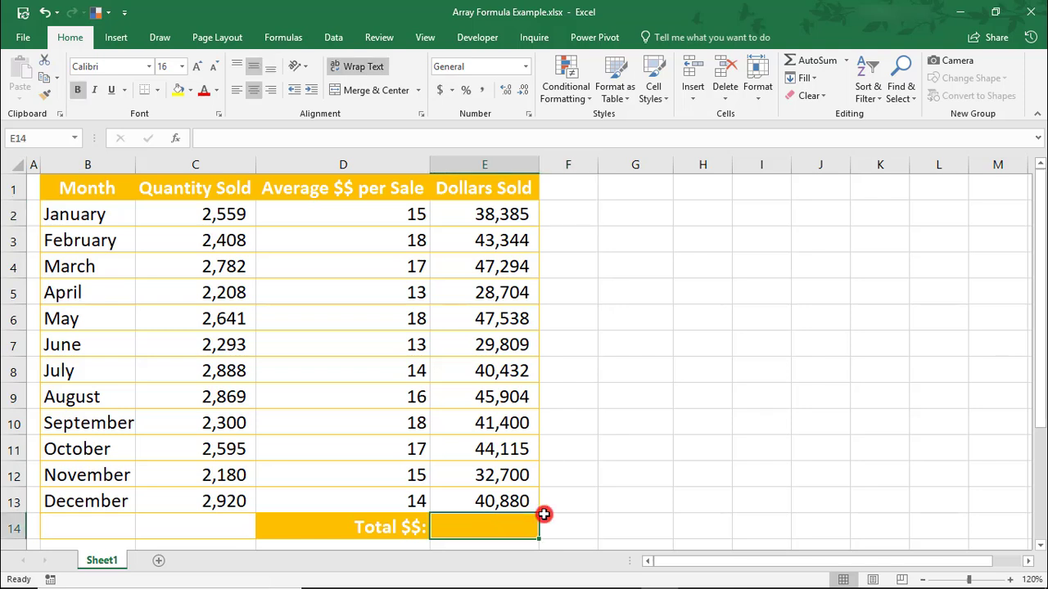
text(=SUM)
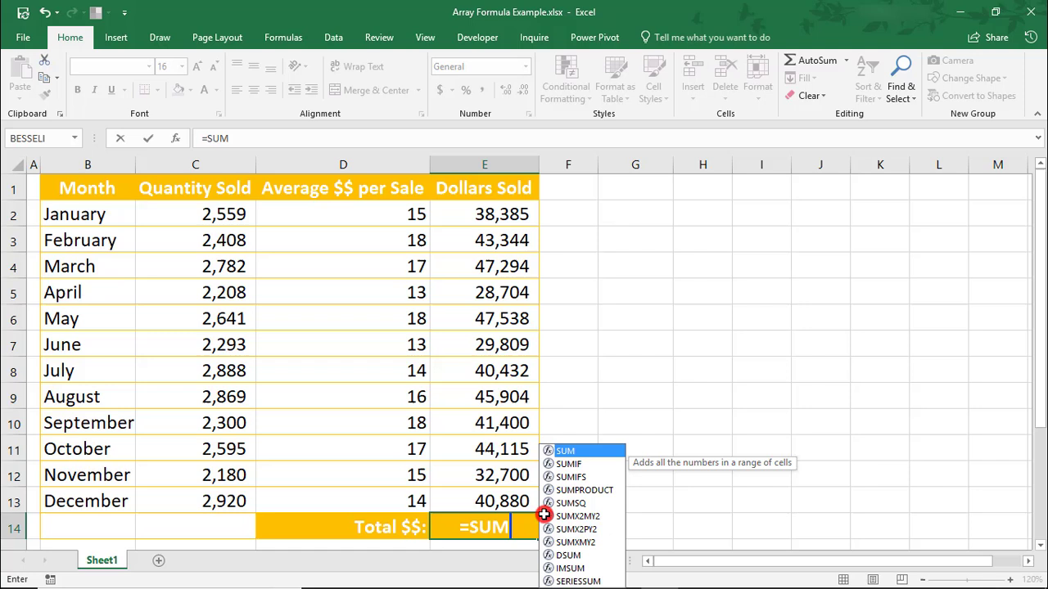
text(()
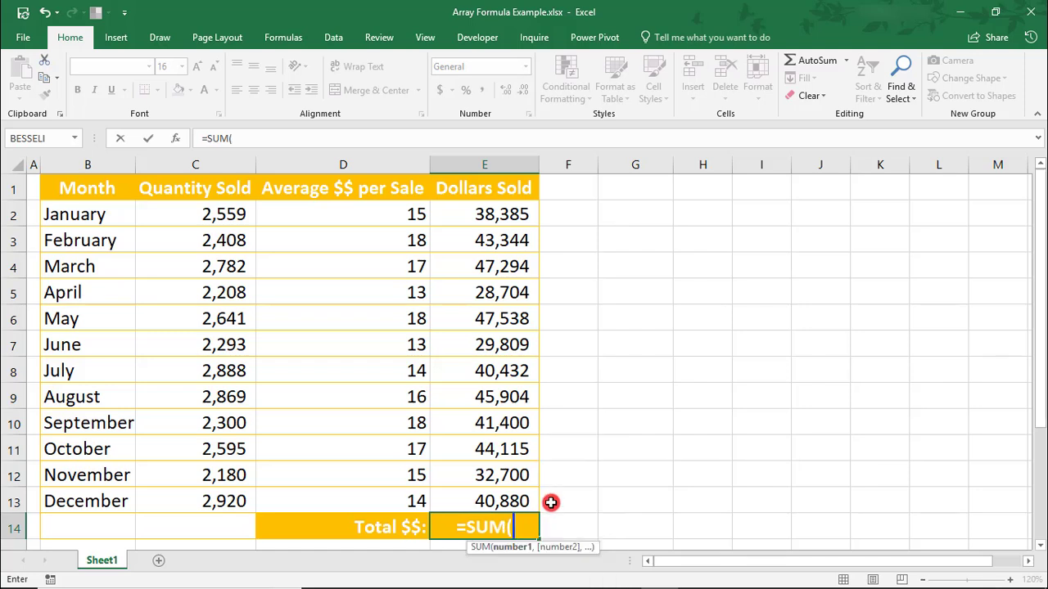
drag(223, 214, 191, 502)
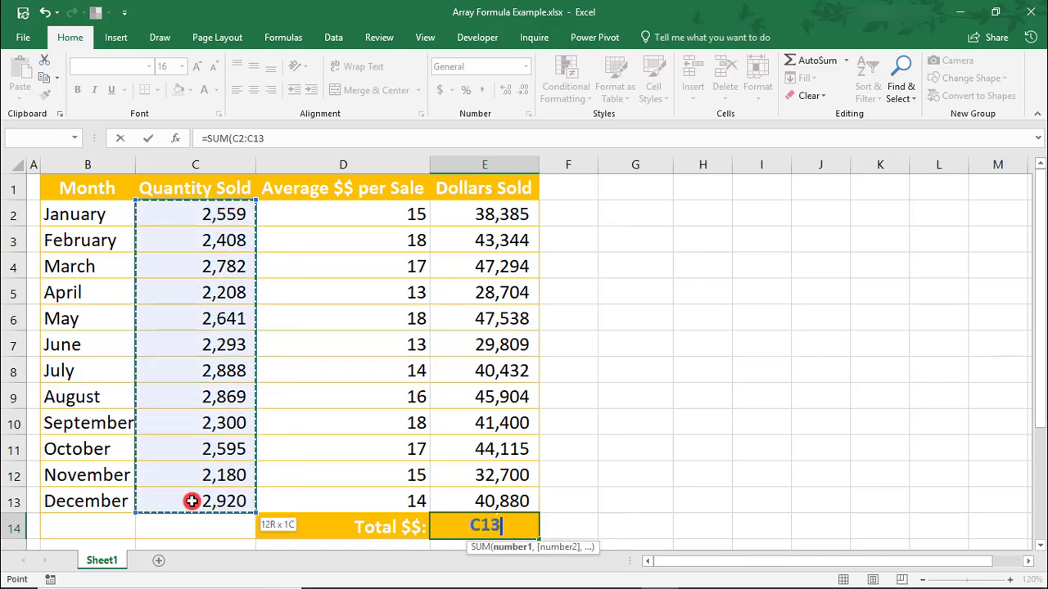
text(*)
drag(314, 207, 322, 503)
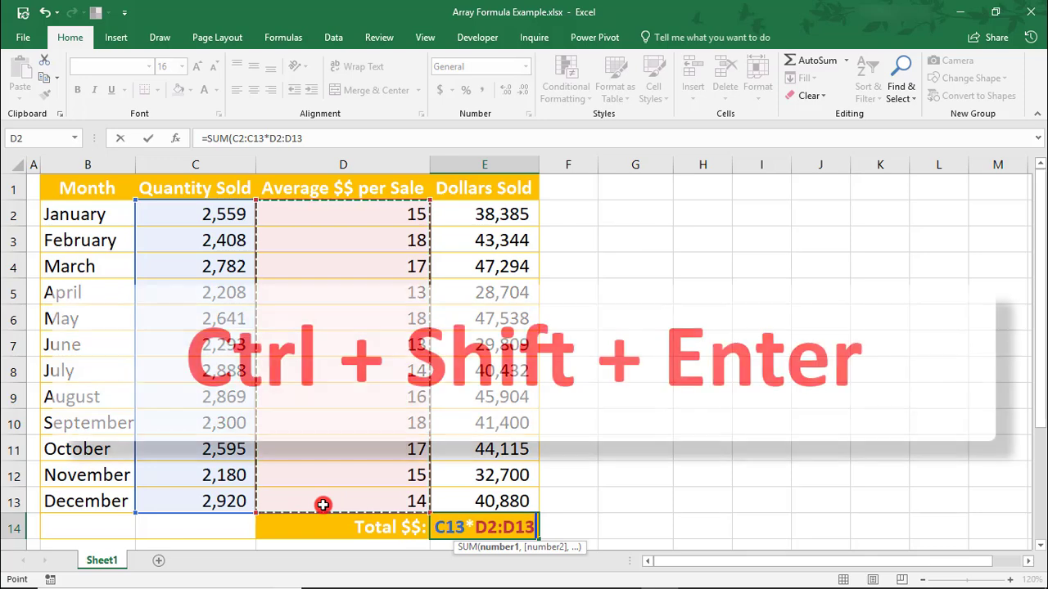
key(ctrl+shift+Return)
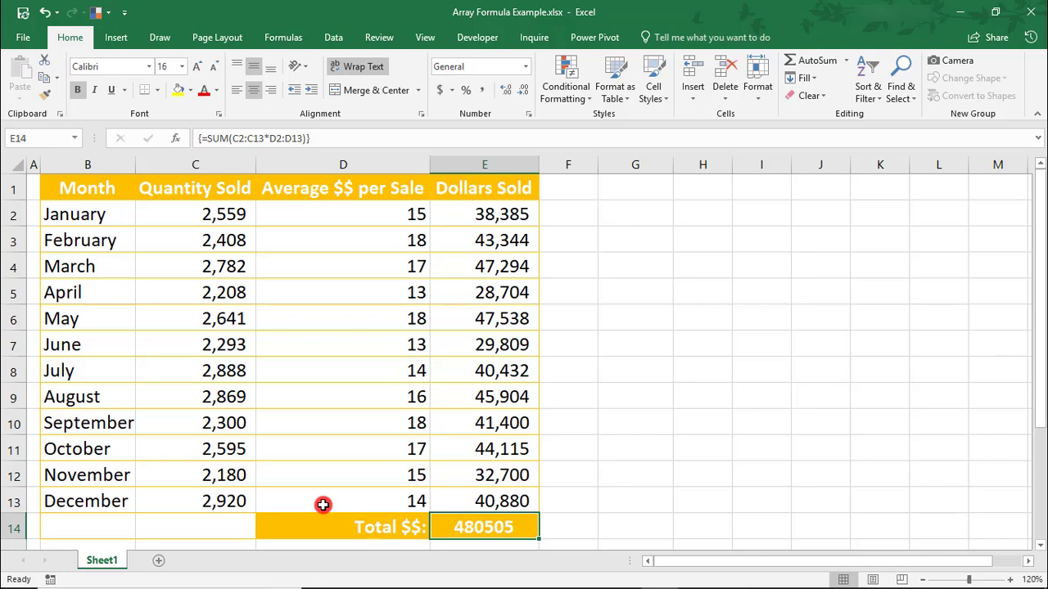
Apply dollar Accounting format to E2:E14 and reduce the decimal places.
drag(459, 214, 456, 524)
click(440, 90)
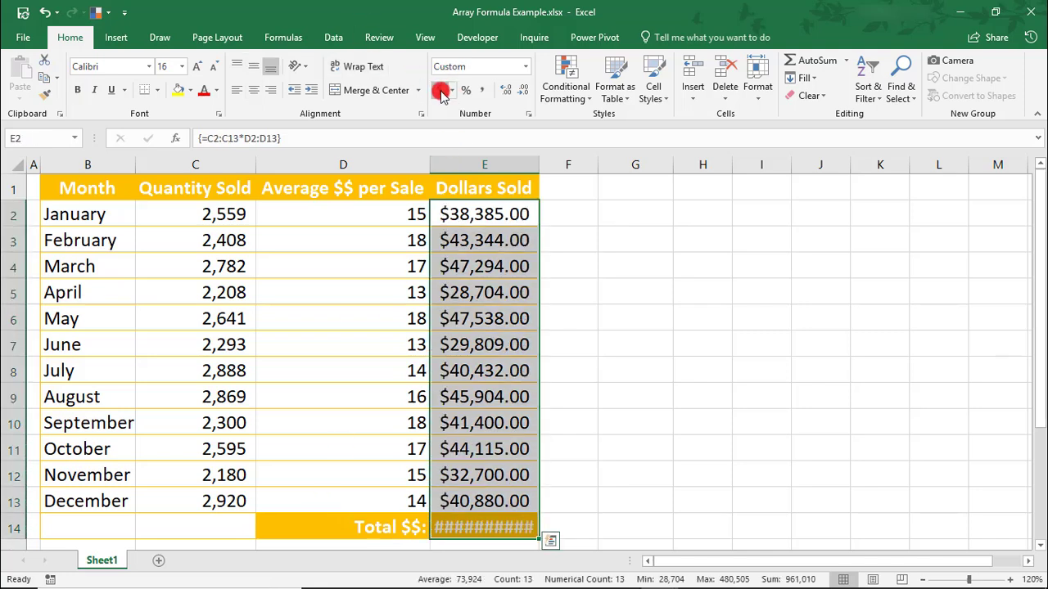
click(519, 90)
click(519, 91)
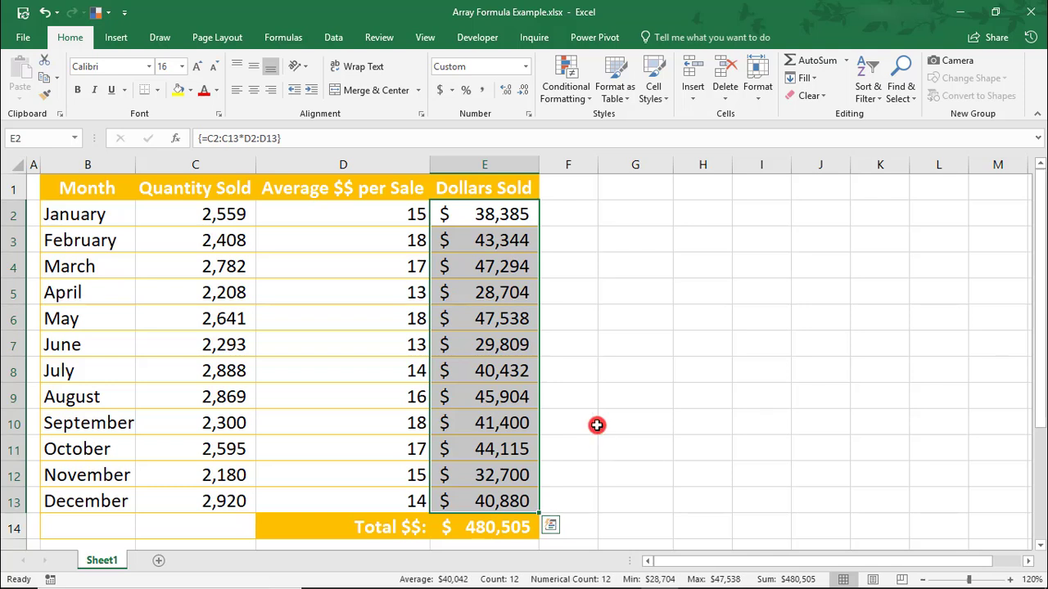
Re-enter E14 as array formula {=SUM(C2:C13*D2:D13)}, replacing #VALUE! with 480505.
click(519, 527)
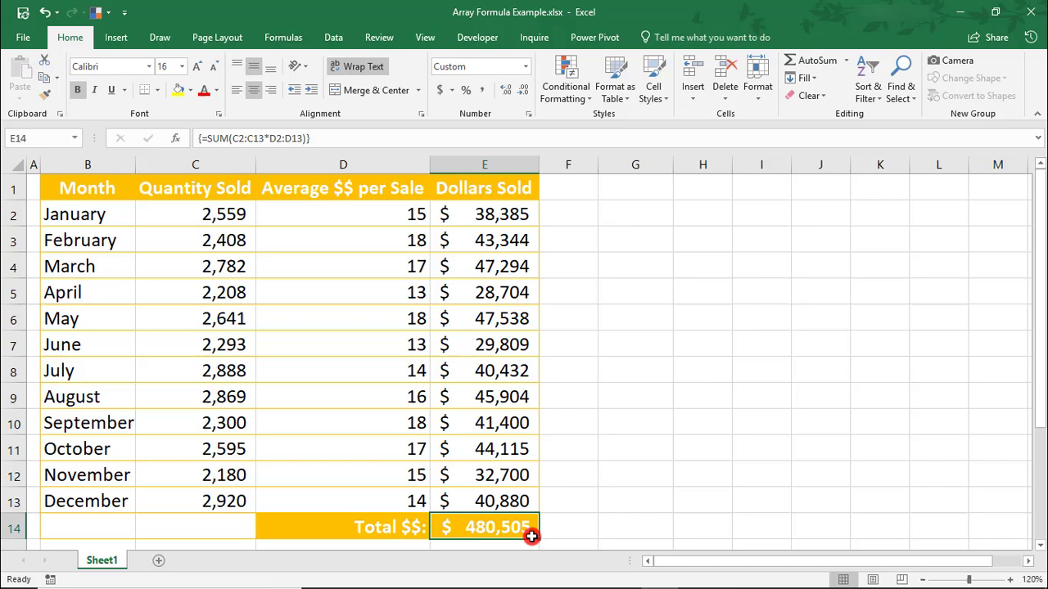
double_click(477, 527)
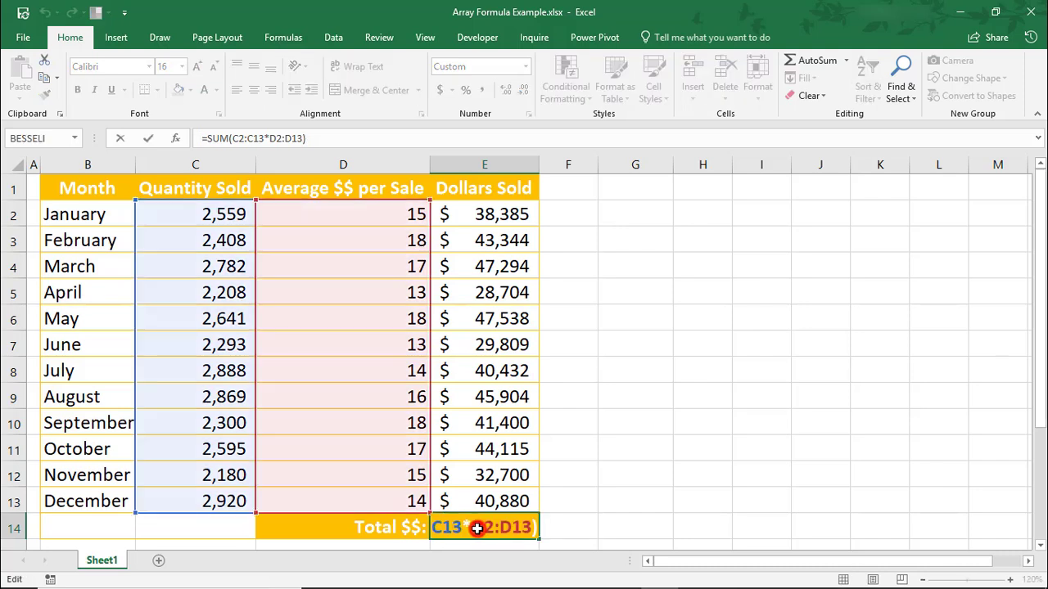
key(Return)
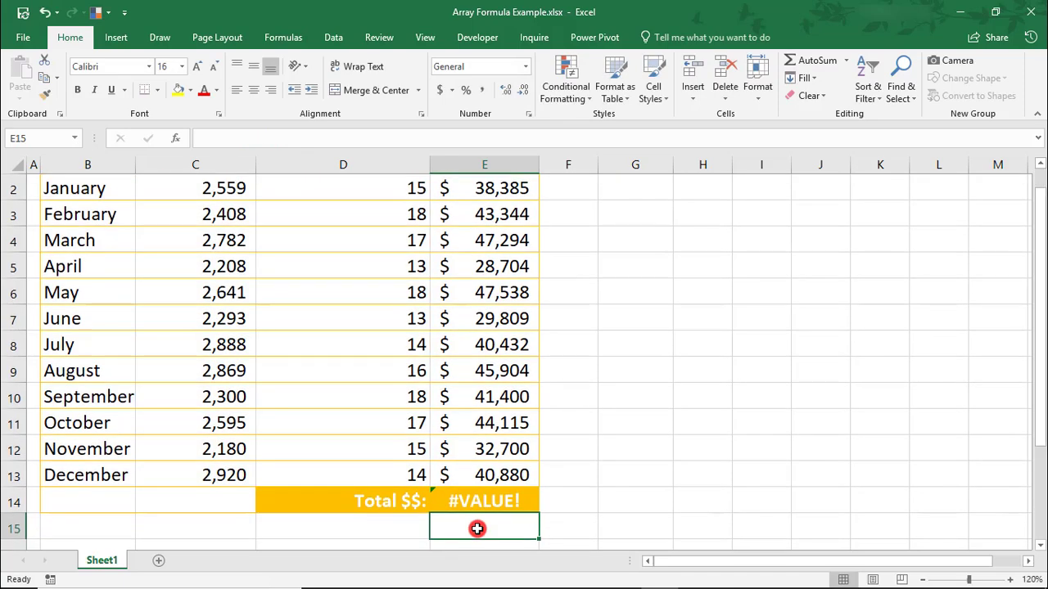
key(Up)
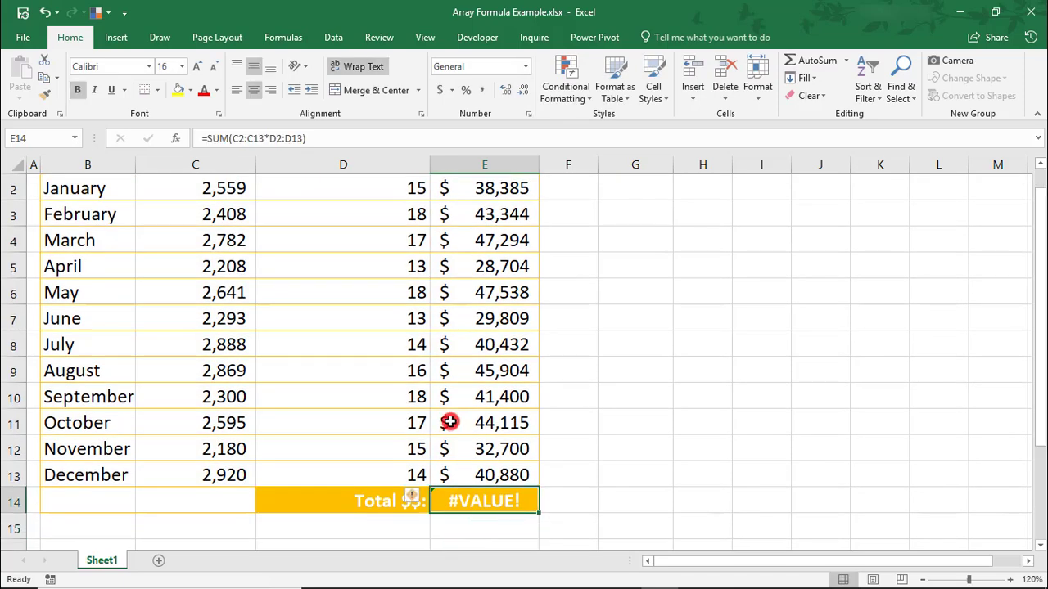
key(F2)
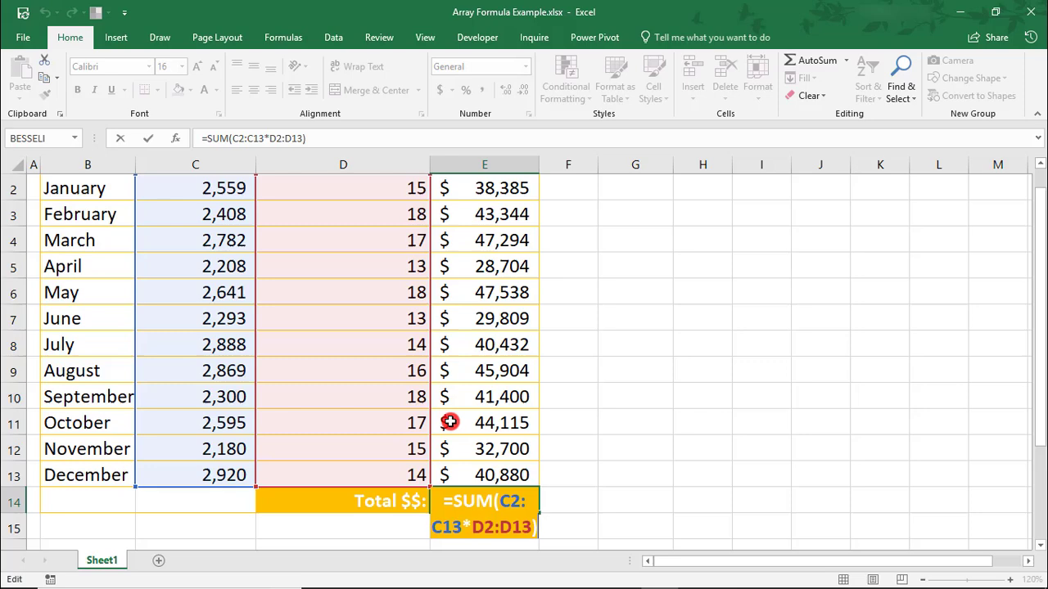
key(ctrl+shift+Return)
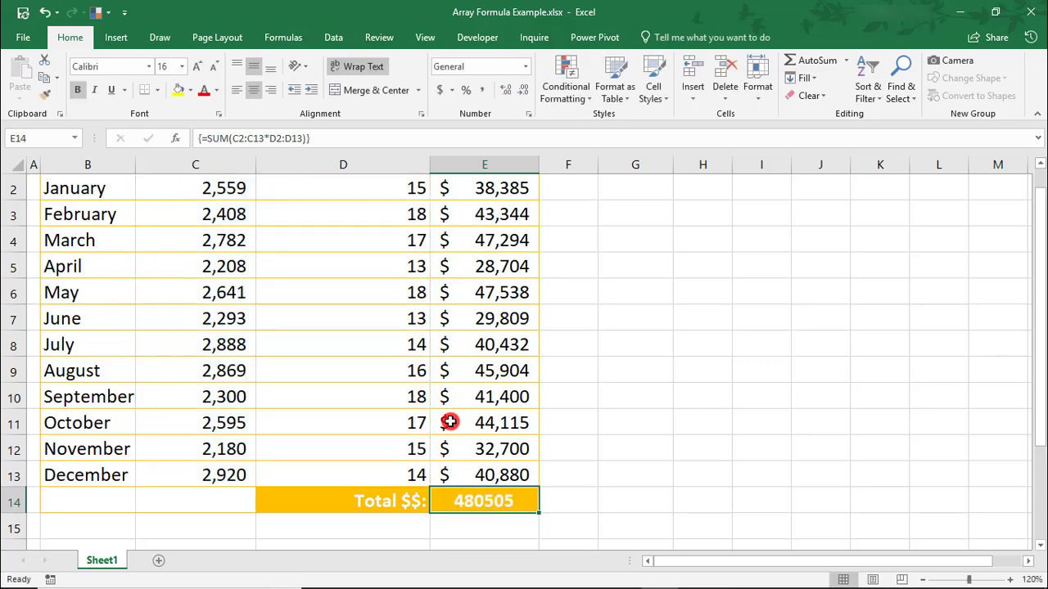
scroll(489, 526, up, 1)
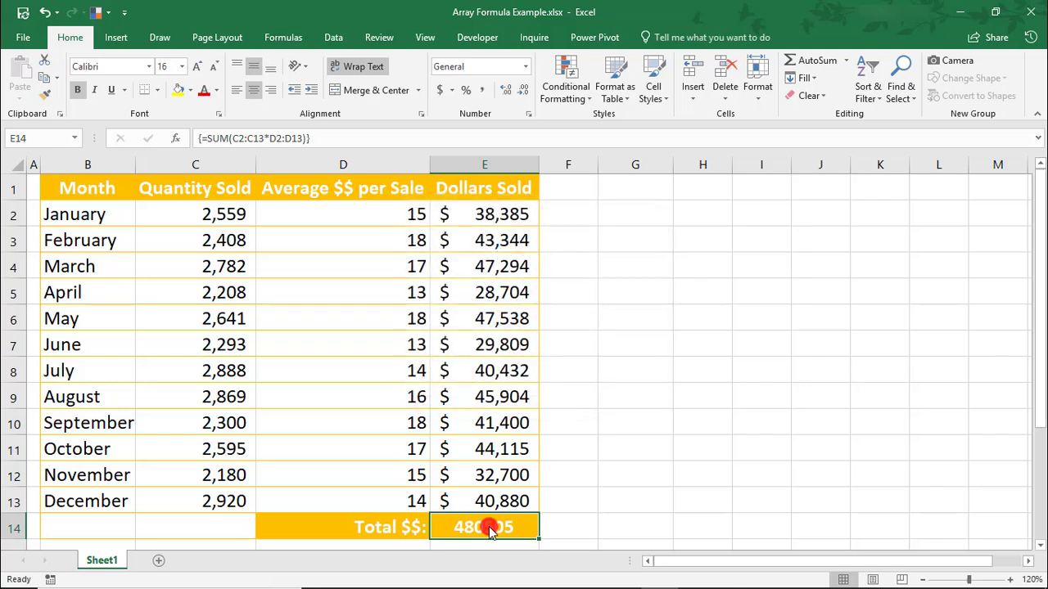
click(507, 215)
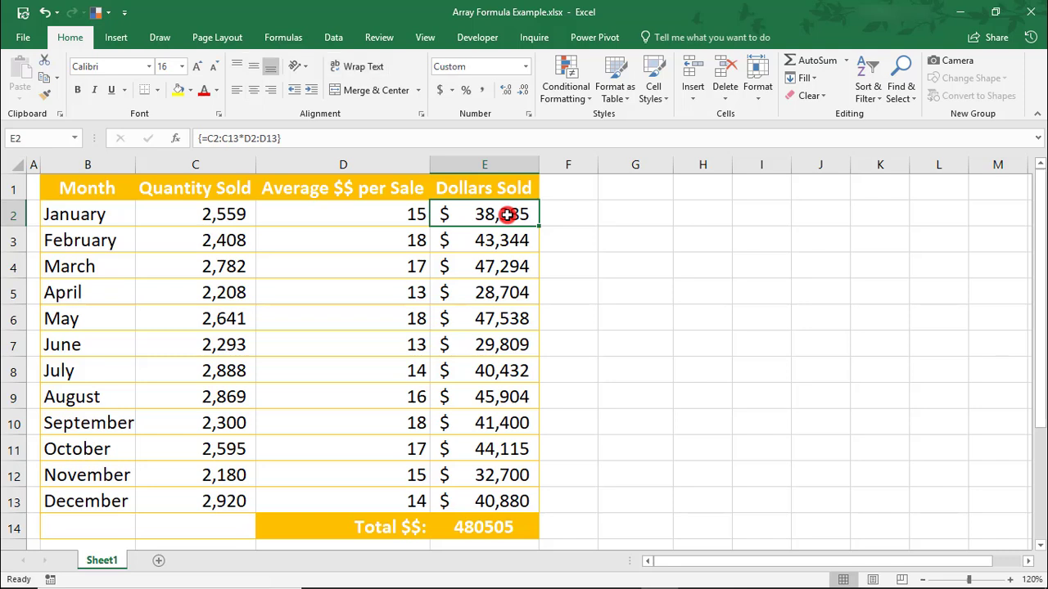
double_click(508, 215)
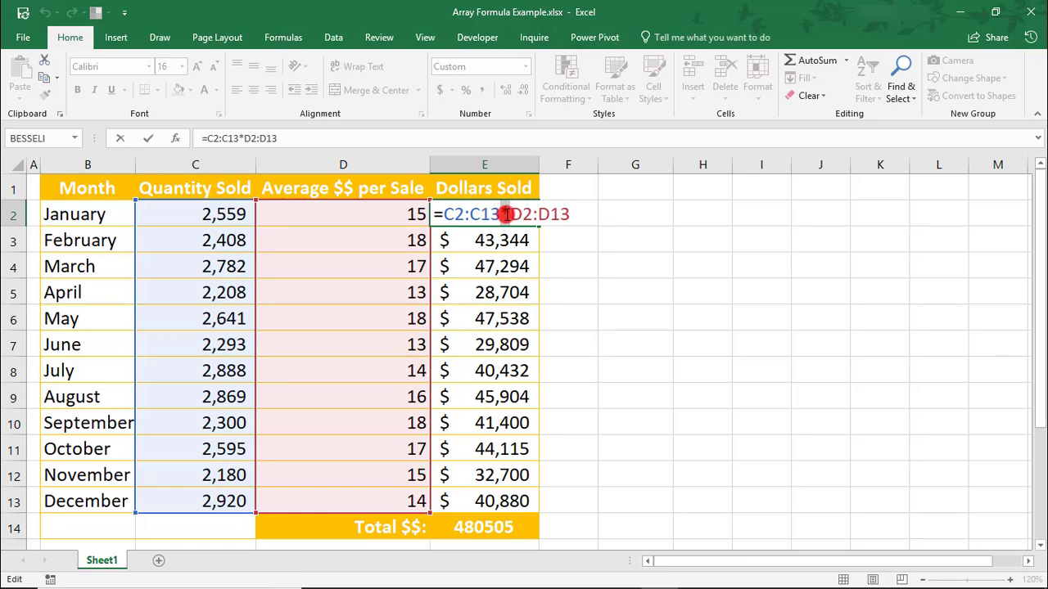
key(BackSpace)
text(+)
key(Return)
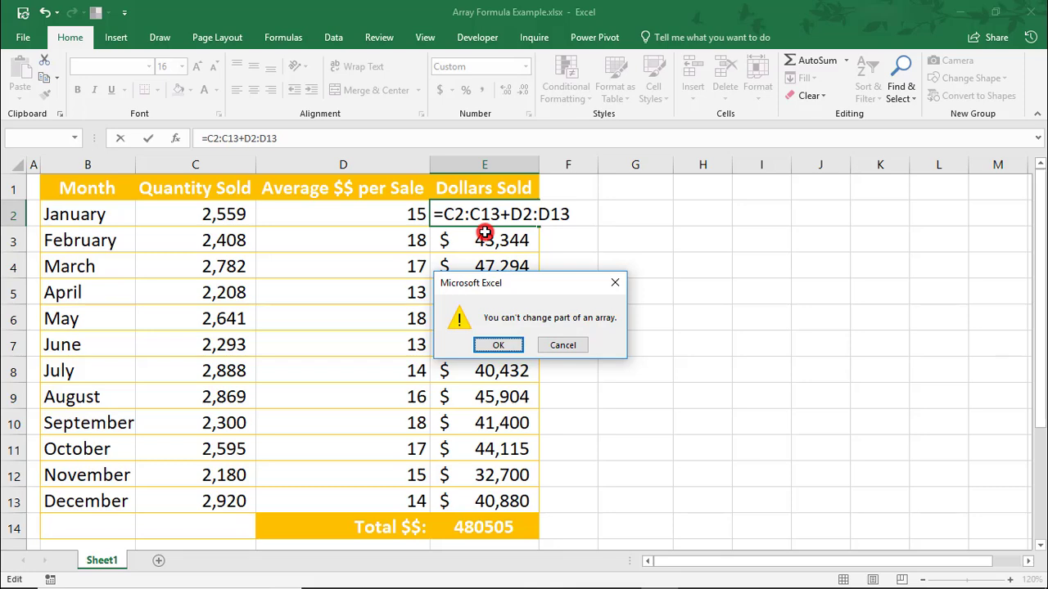
key(Escape)
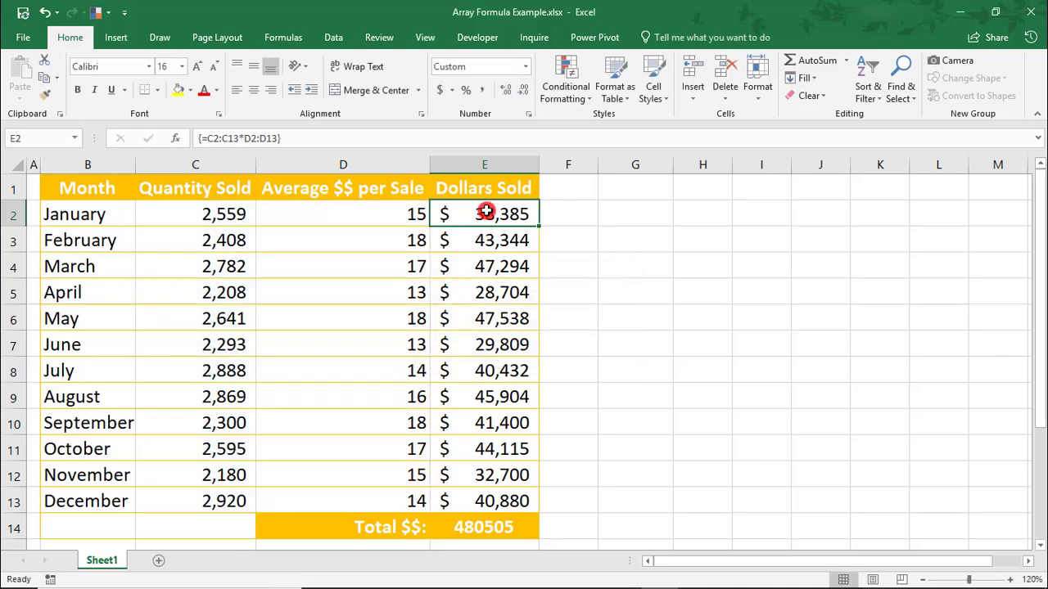
double_click(486, 212)
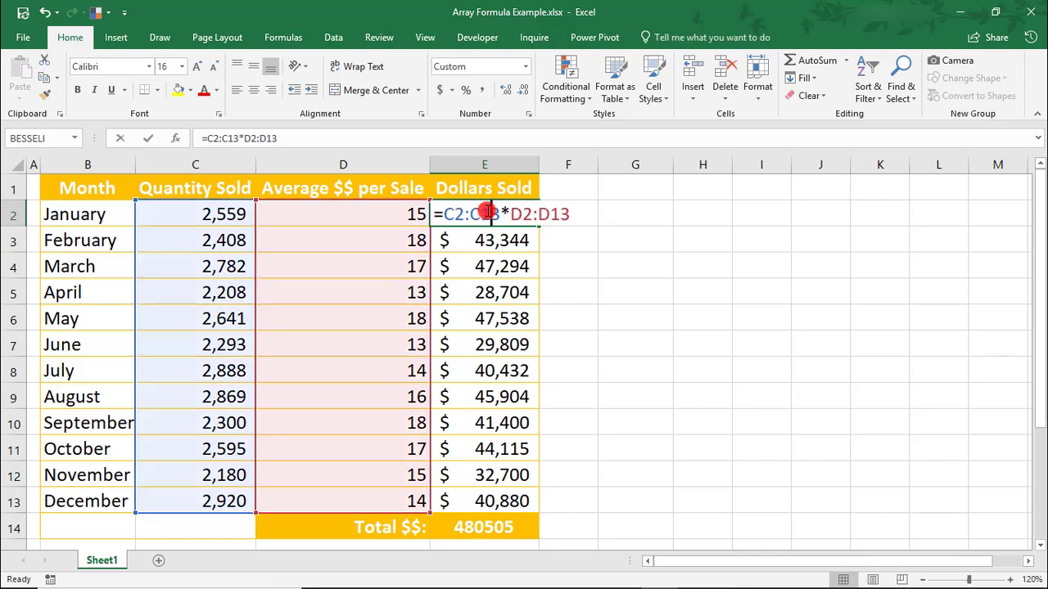
drag(488, 213, 501, 214)
text(12)
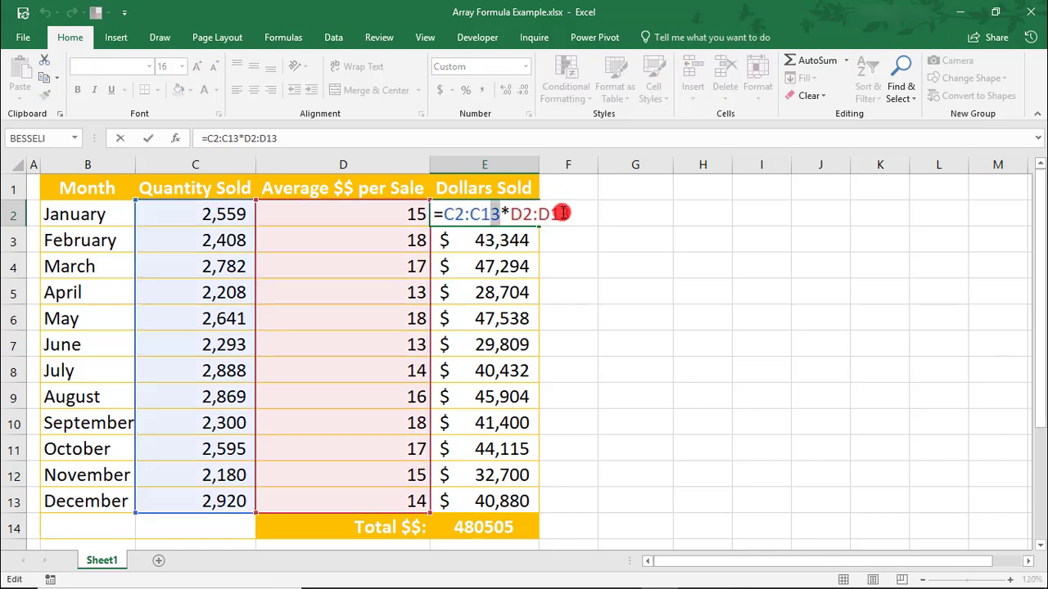
click(572, 215)
key(BackSpace)
text(2)
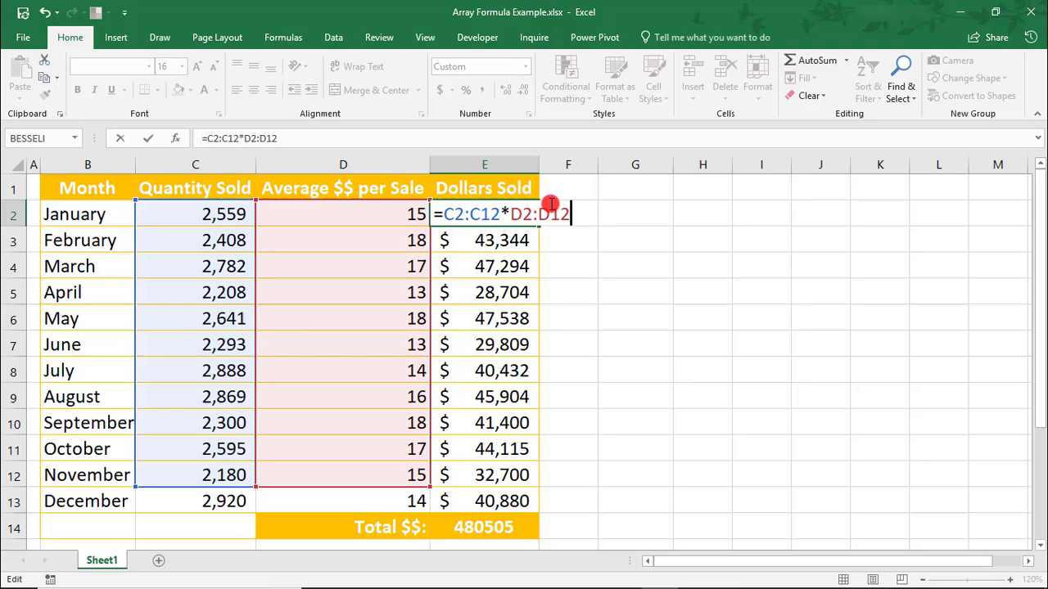
key(ctrl+shift+Return)
click(516, 243)
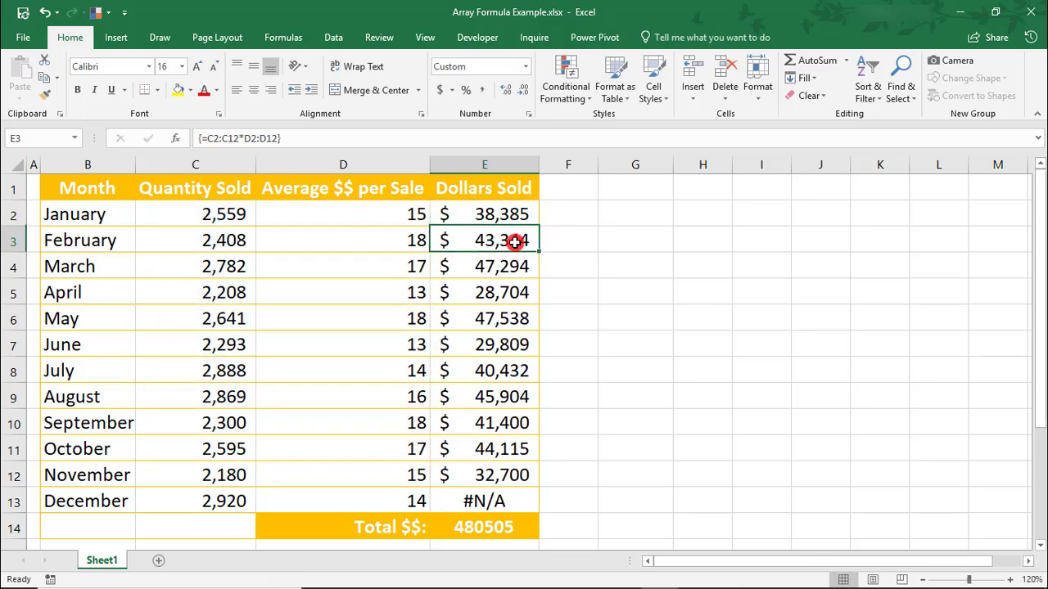
click(515, 319)
click(514, 397)
click(515, 447)
click(510, 475)
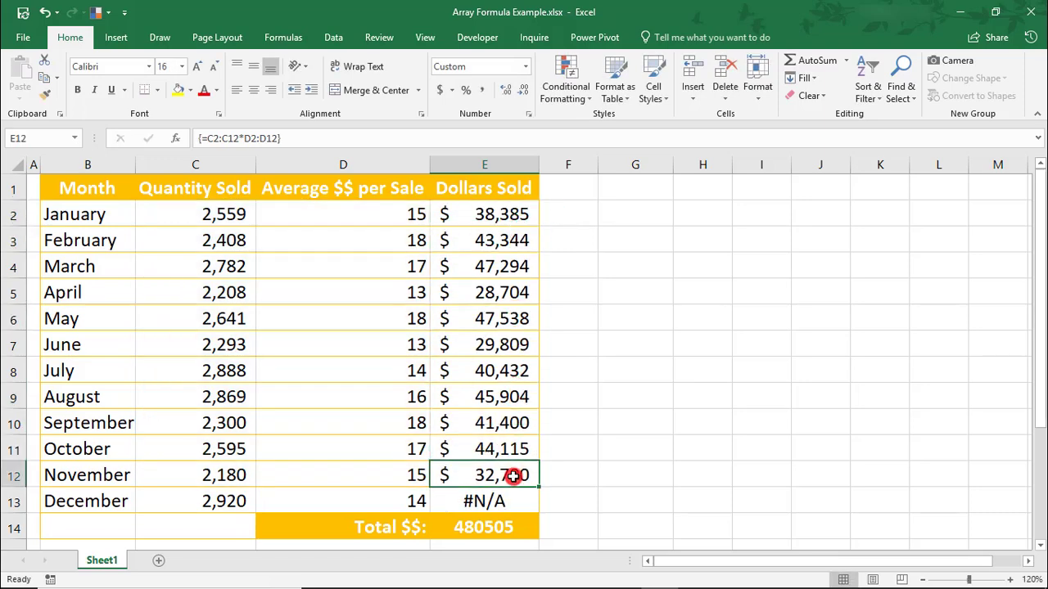
click(520, 500)
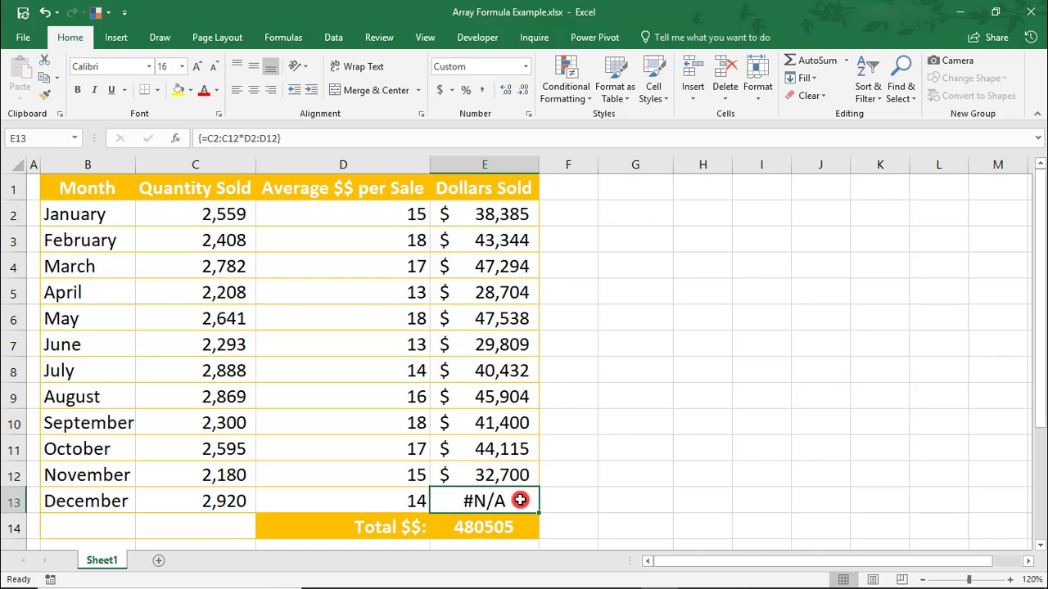
drag(179, 495, 416, 500)
click(500, 497)
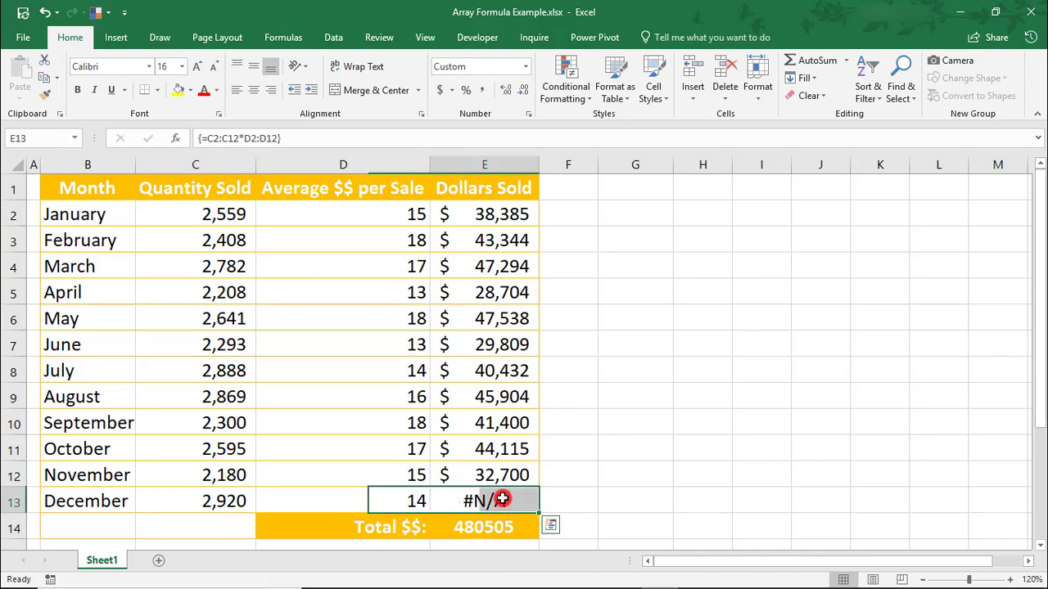
double_click(473, 499)
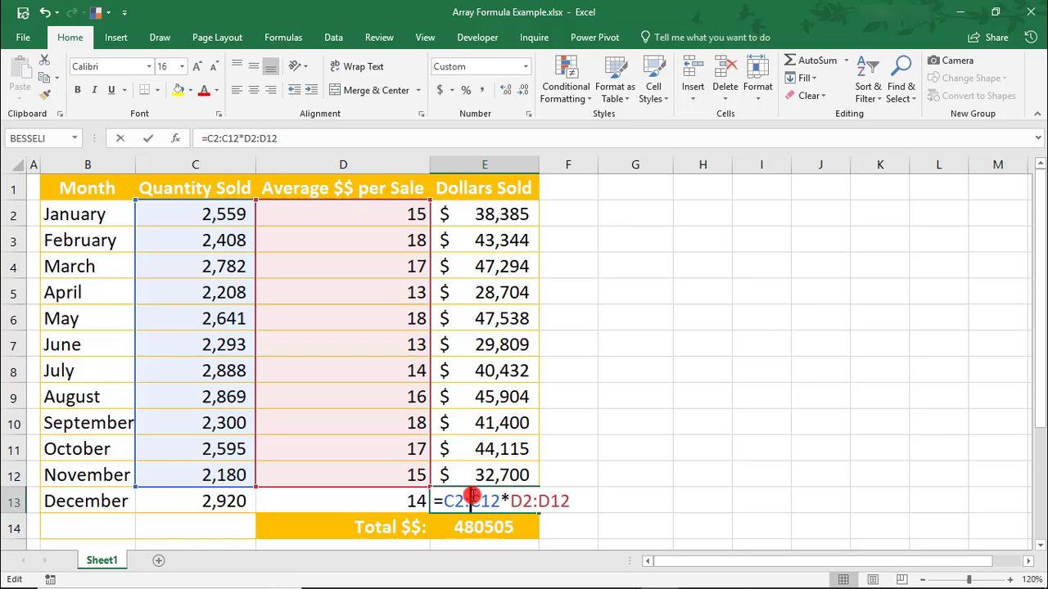
key(ctrl+shift+Return)
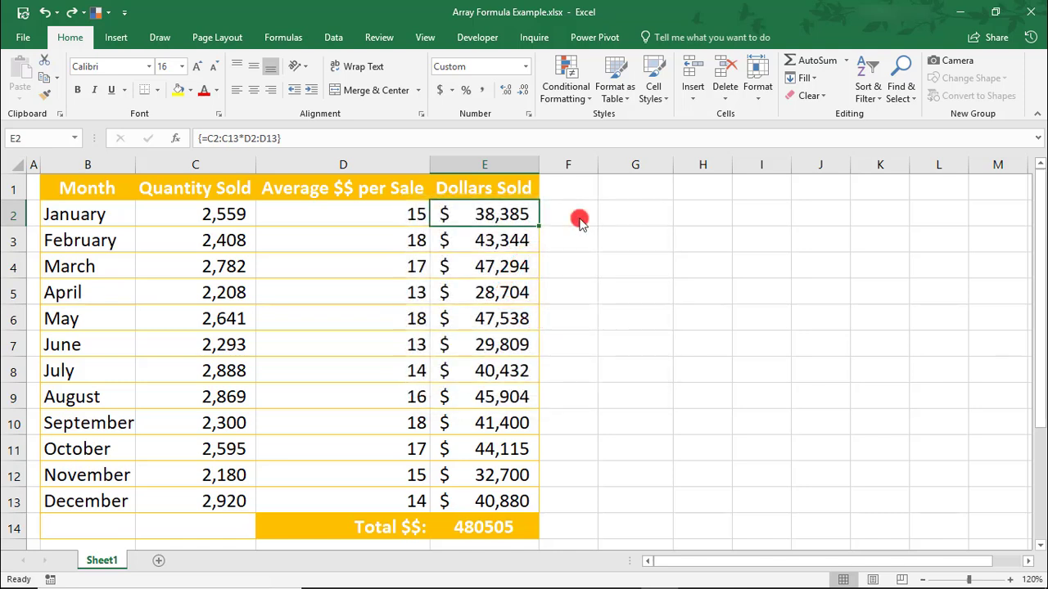
drag(497, 215, 483, 494)
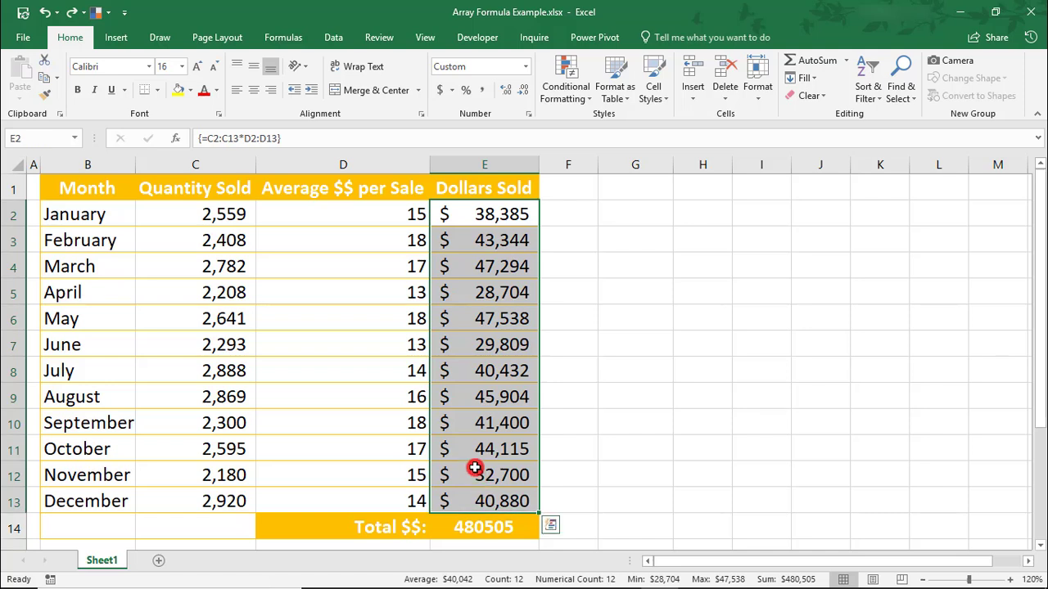
key(Delete)
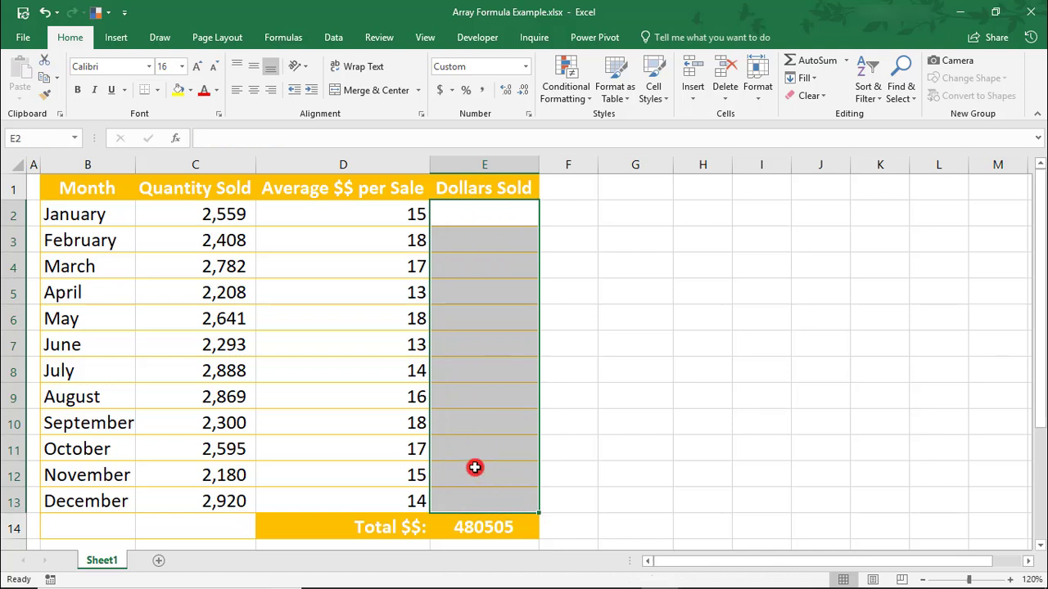
key(ctrl+z)
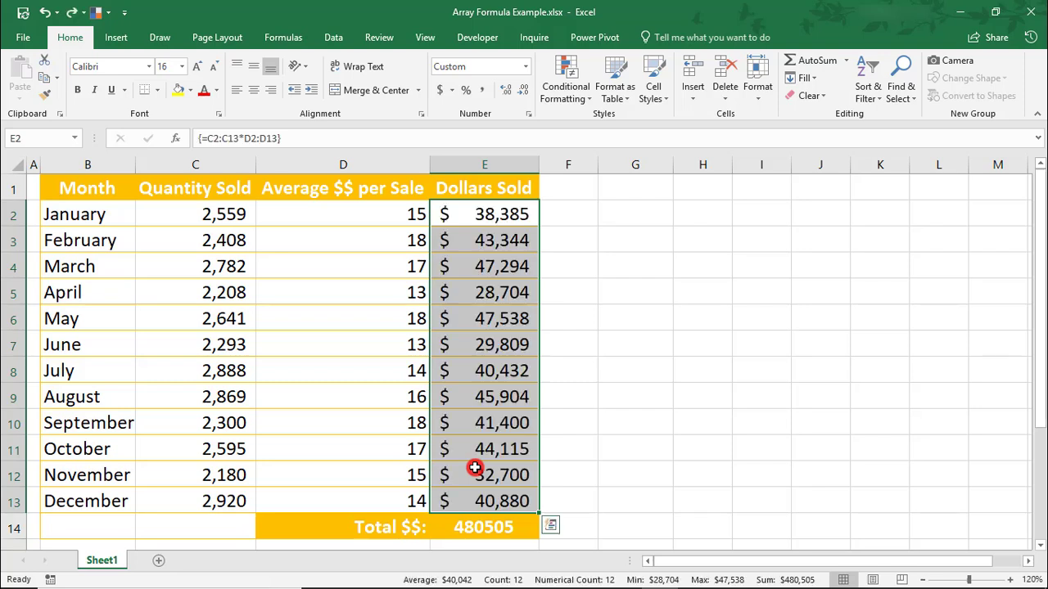